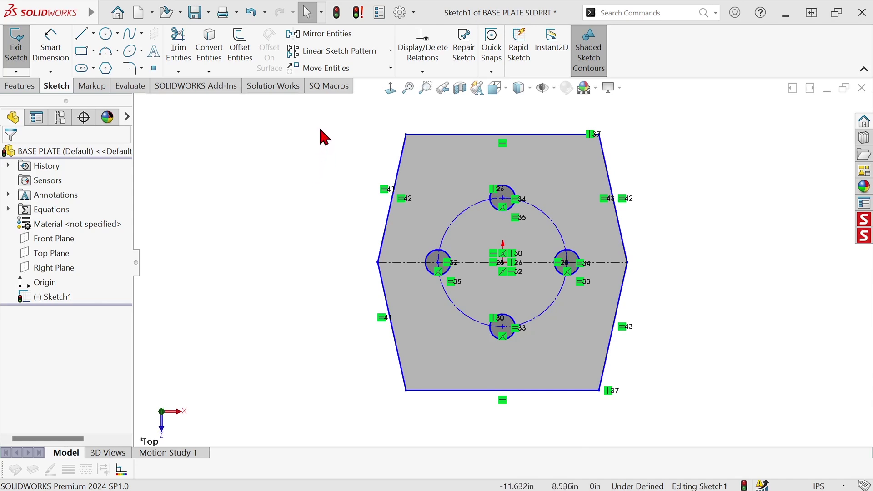
- Review the Sketch options page, leaving 'Preview sketch dimension when selected' unchecked
left_click(400, 12)
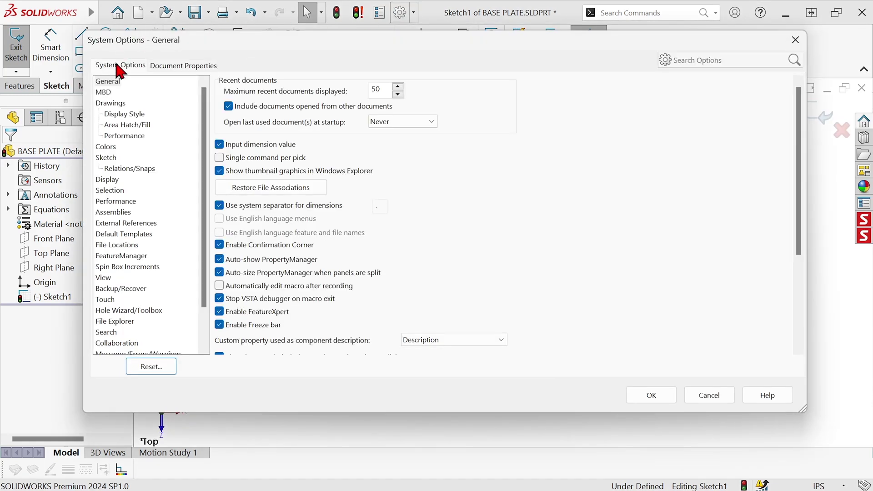
left_click(108, 160)
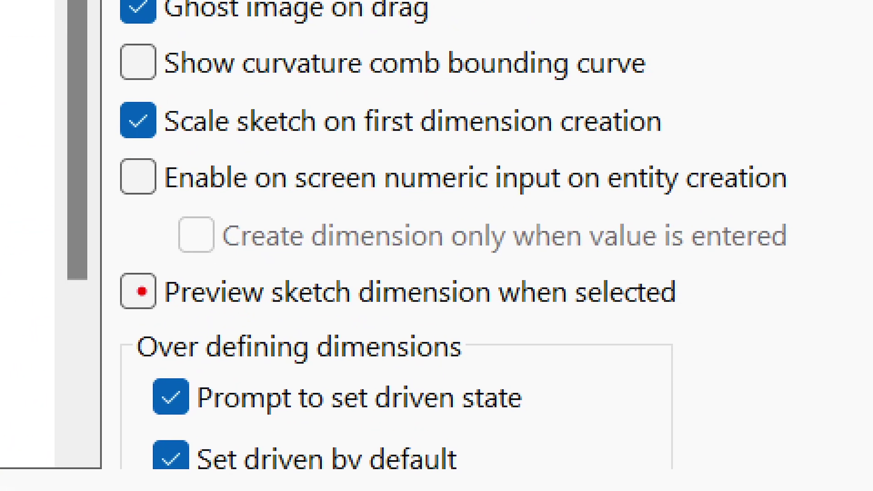
left_click_drag(142, 294, 171, 258)
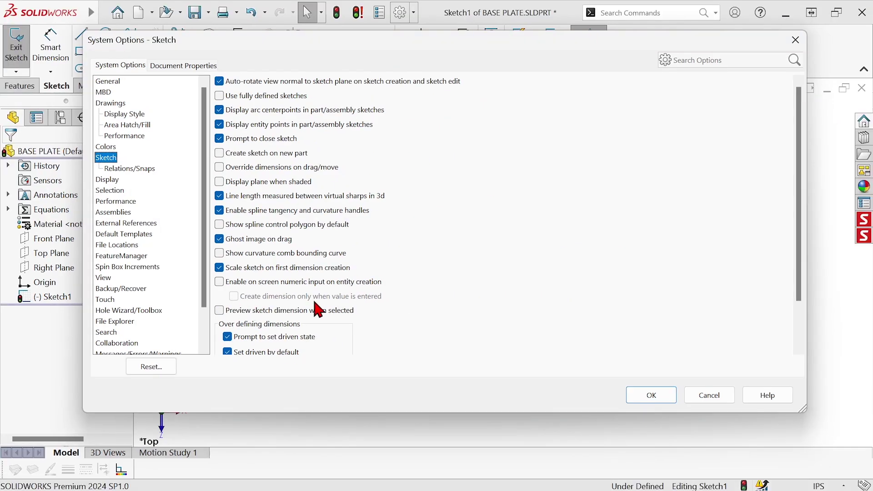
- Close the options and preview the upper-left hexagon edge's 8.342 in length
left_click(648, 396)
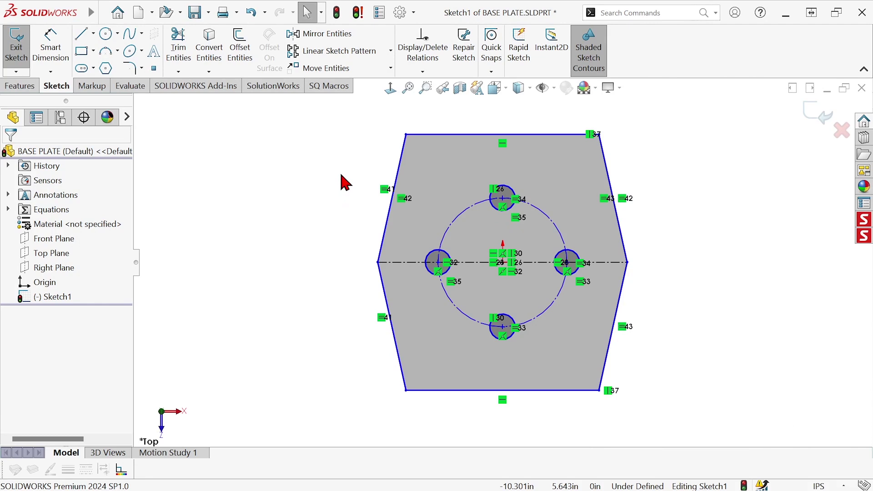
left_click(401, 169)
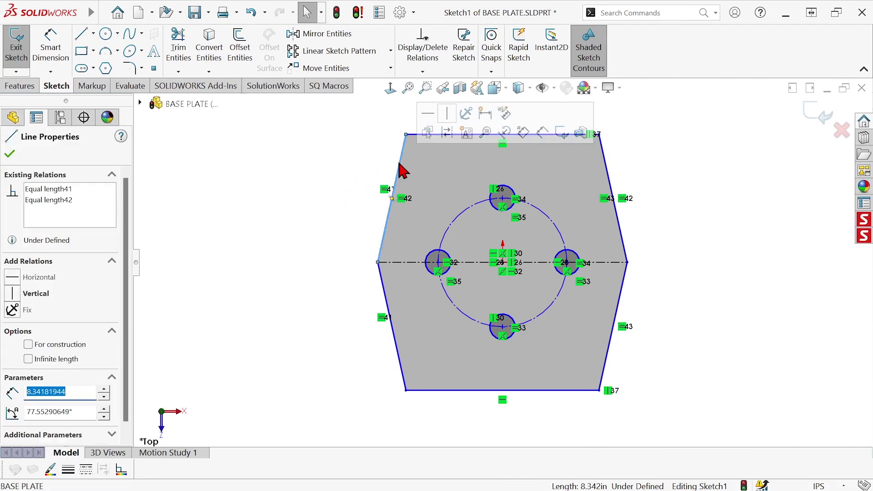
left_click(506, 116)
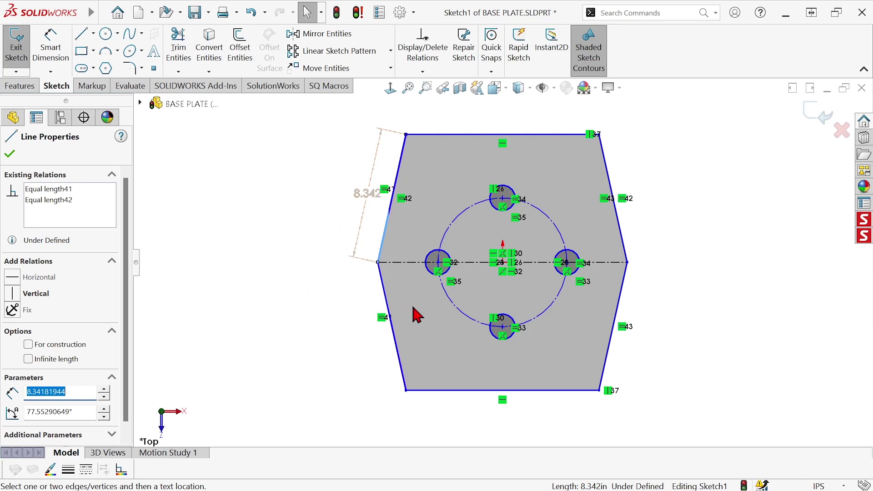
- Add a 12.000 length dimension just below the hexagon's bottom edge, then deselect it
key("Escape")
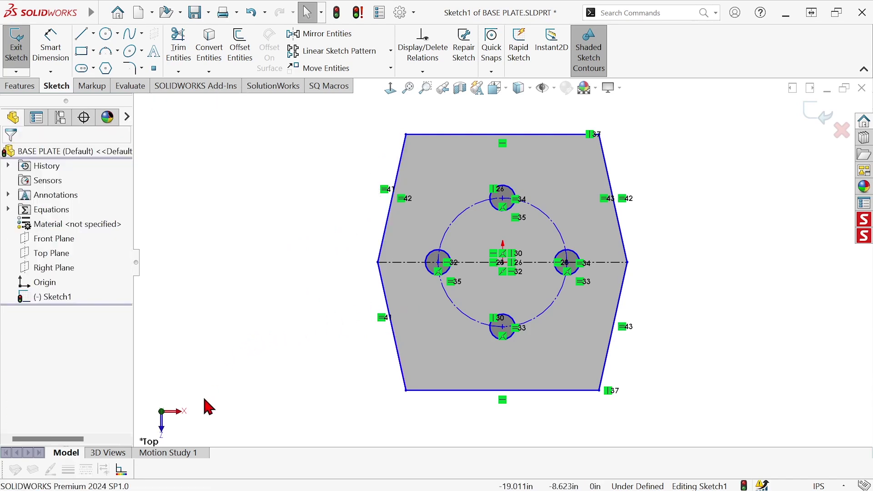
left_click(451, 391)
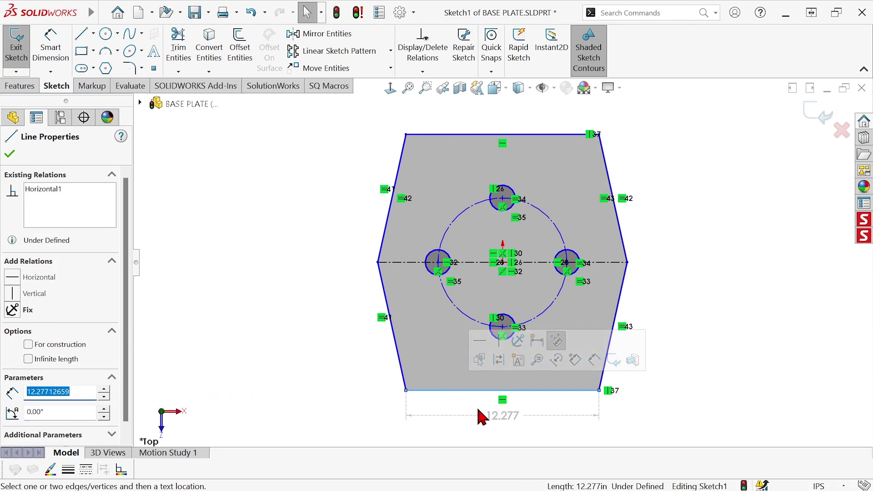
left_click(485, 412)
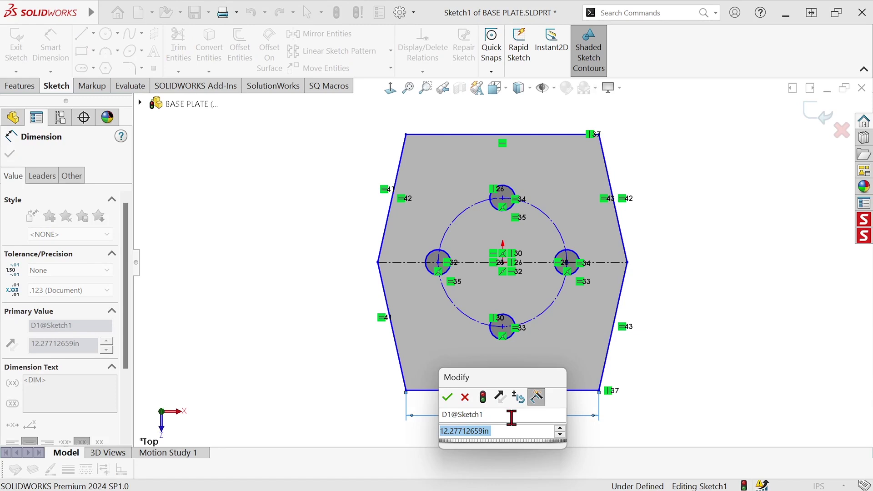
type("12")
key("Return")
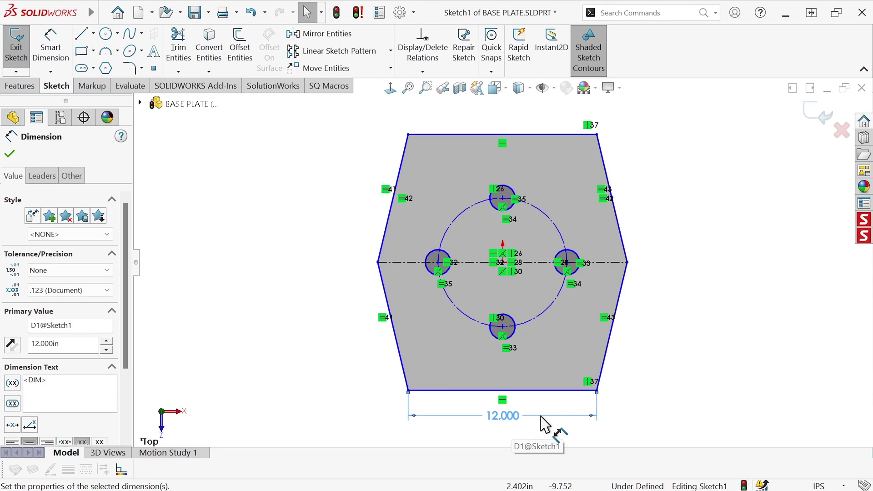
left_click(732, 309)
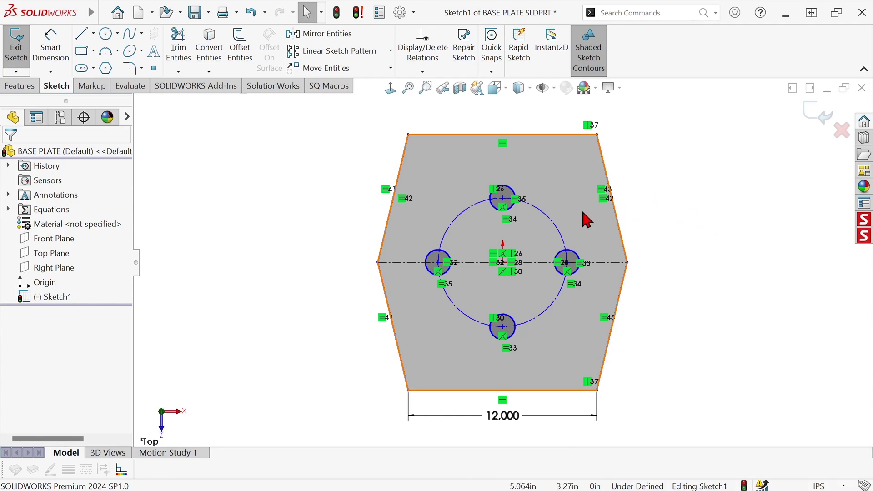
- Set the construction circle through the hole centres to Ø7.500
left_click(562, 238)
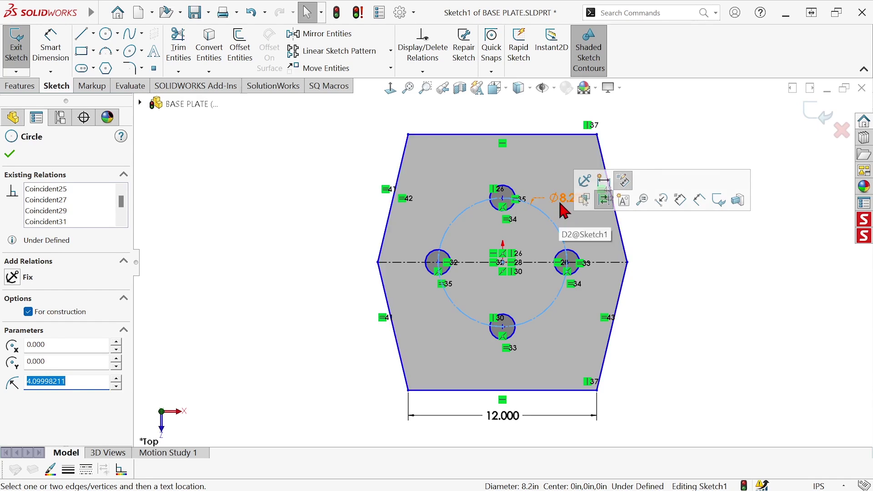
double_click(561, 203)
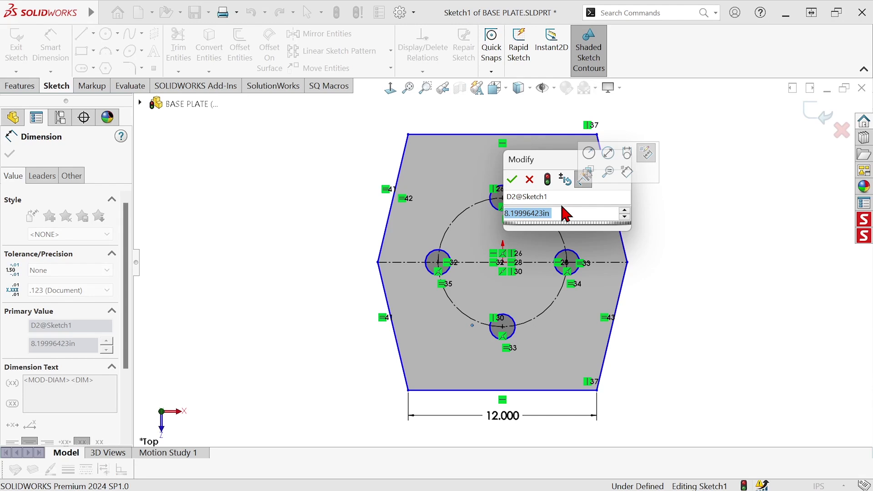
type("8.2")
key("Return")
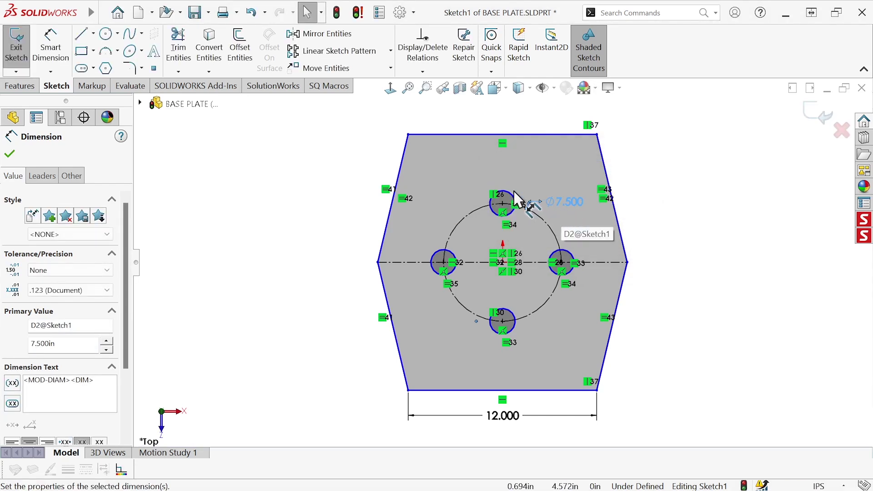
- Dimension the bottom hole at Ø1.000 and deselect it
left_click(512, 330)
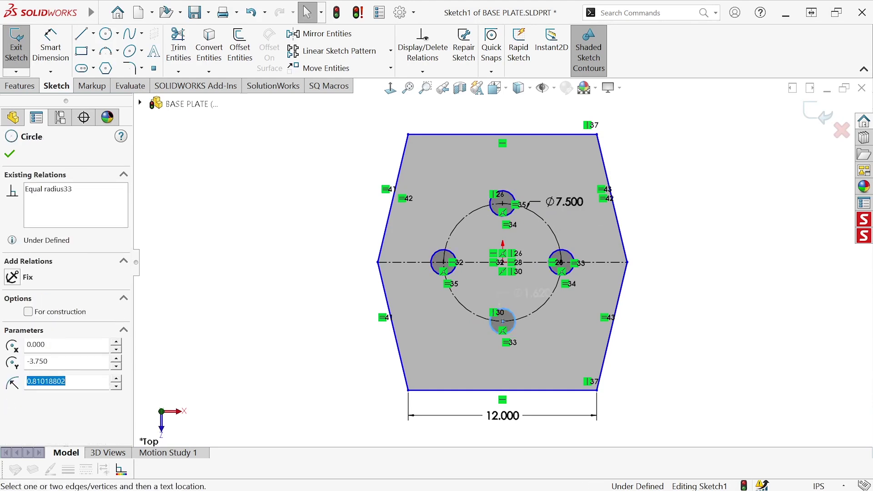
left_click(516, 300)
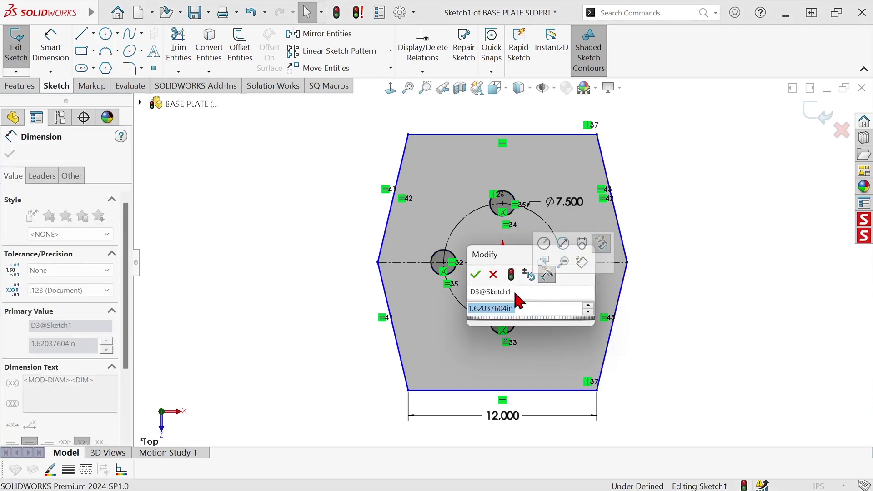
type("1")
key("Return")
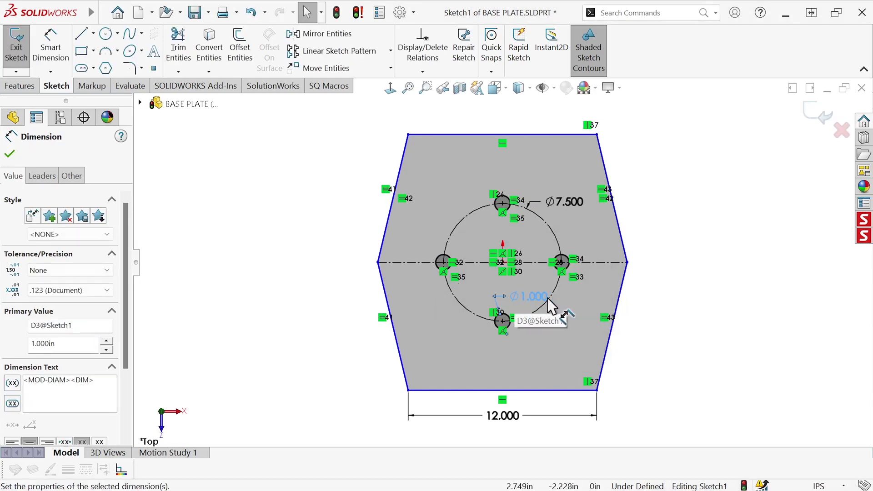
left_click(734, 380)
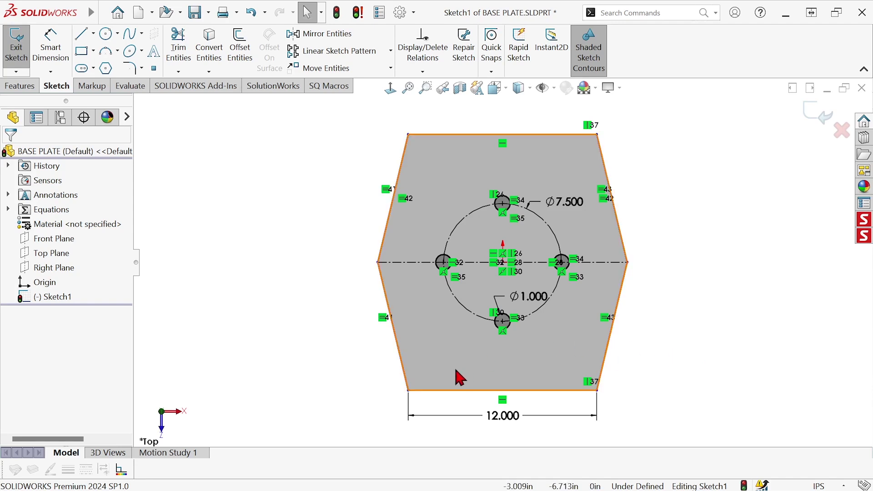
- Add a 100° angle dimension between the bottom and lower-left hexagon edges
left_click(428, 391)
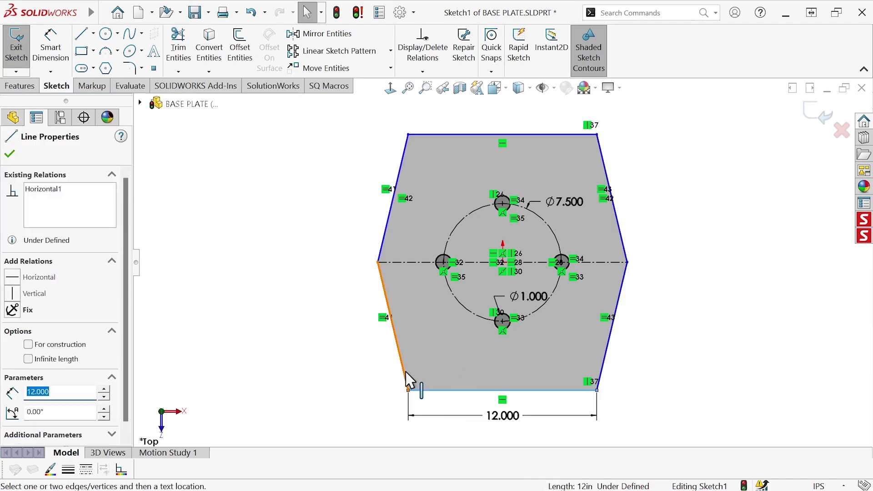
left_click(407, 378, "ctrl")
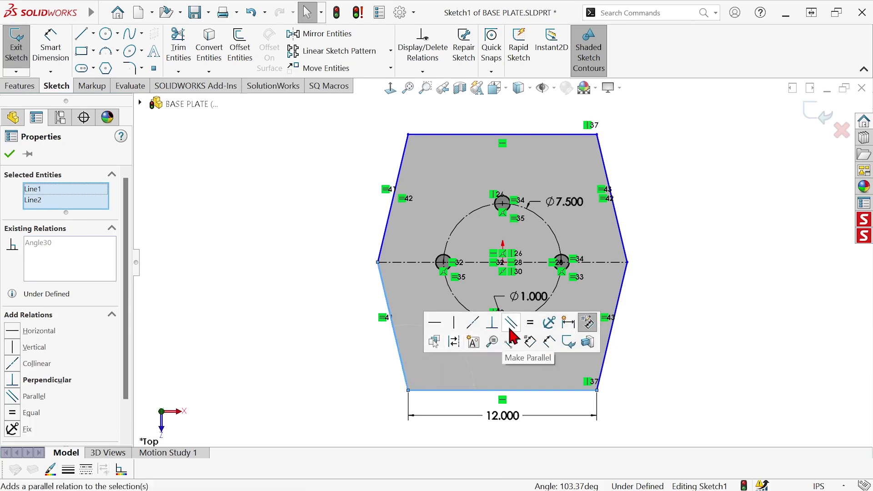
left_click(472, 373)
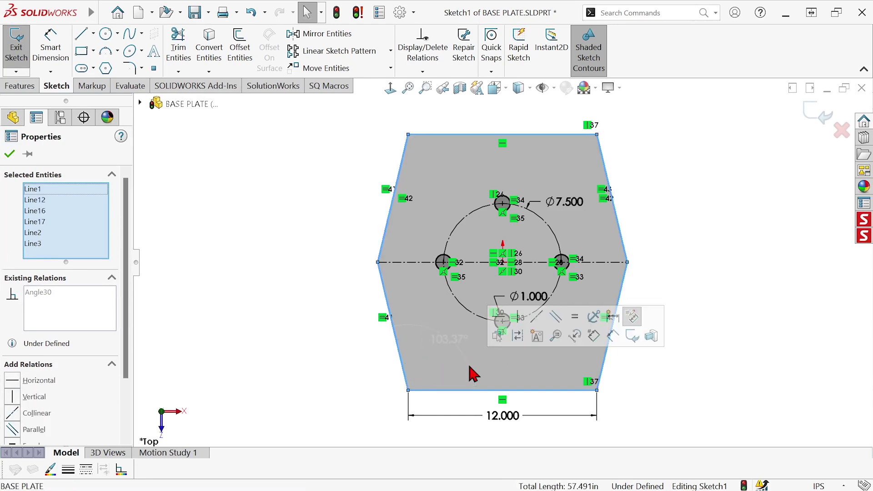
left_click(450, 339)
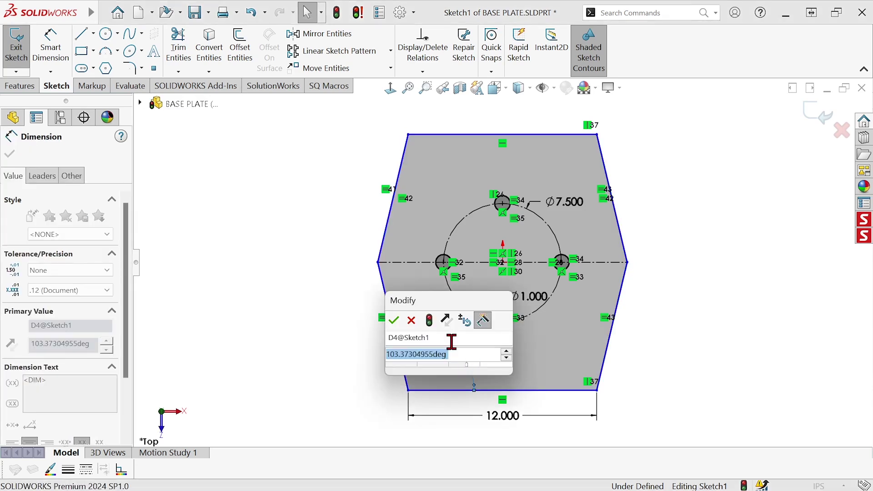
type("1")
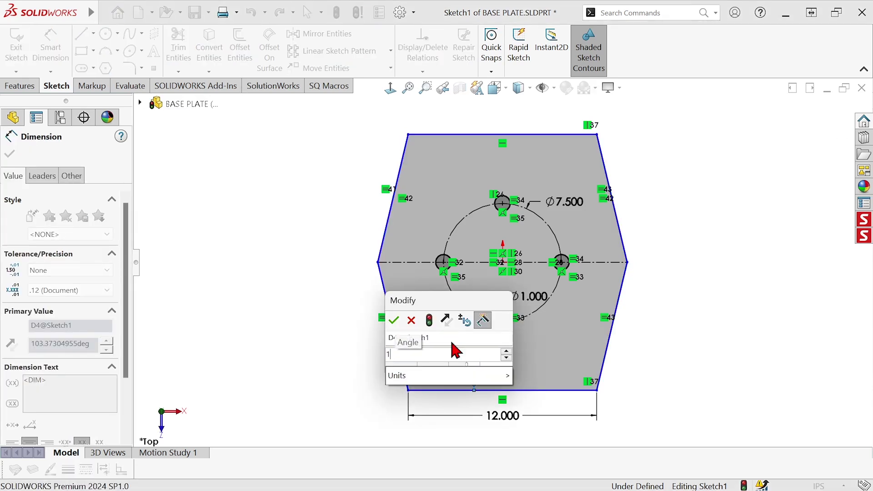
type("00")
key("Return")
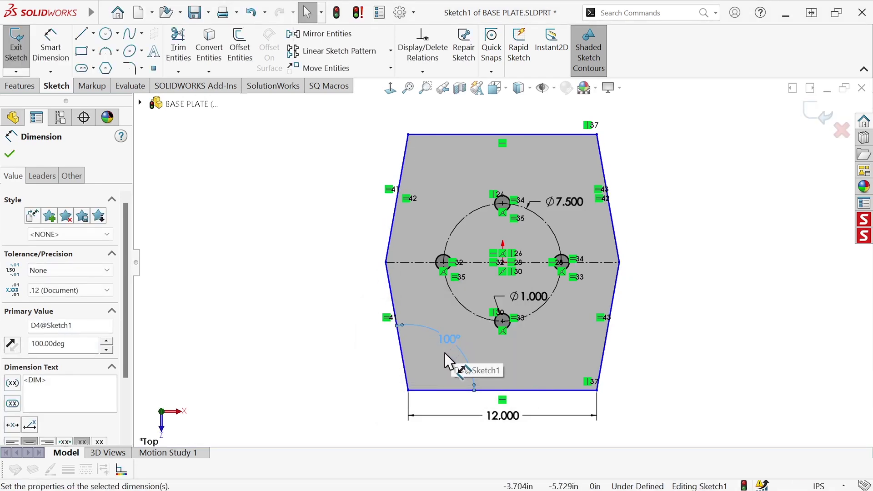
key("Escape")
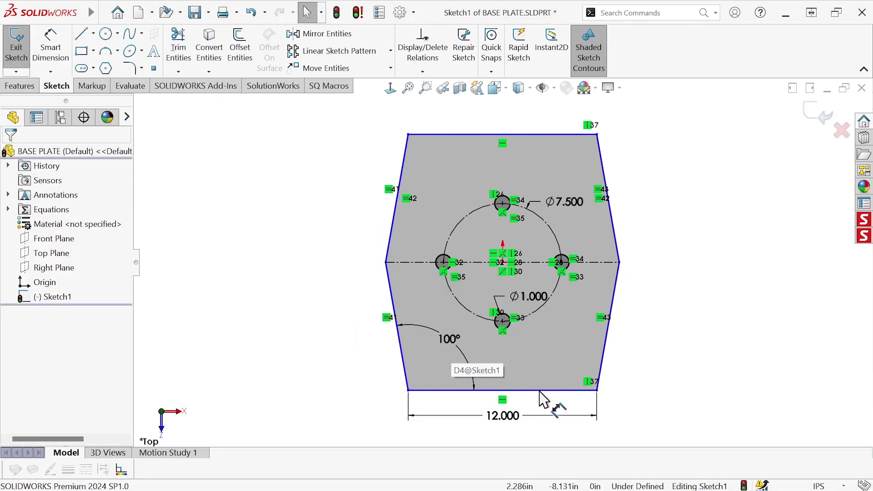
- Dimension the distance between the hexagon's top and bottom edges at 15.000
left_click(536, 387)
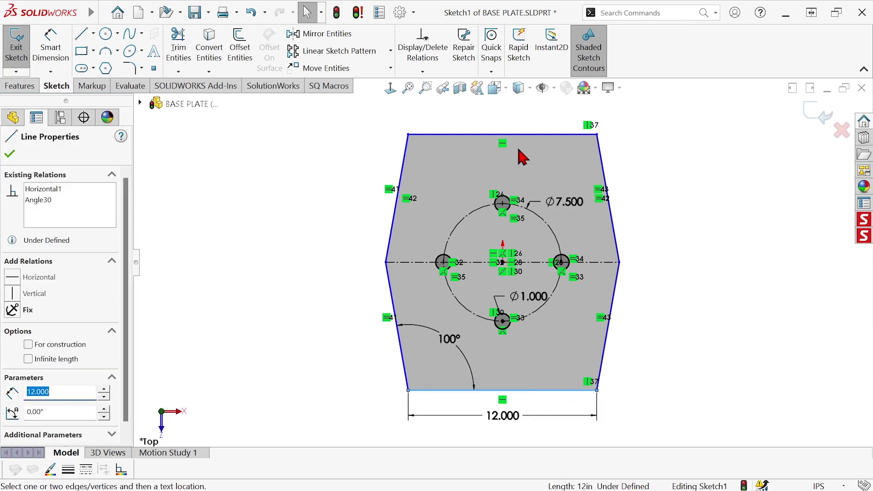
left_click(526, 136, "ctrl")
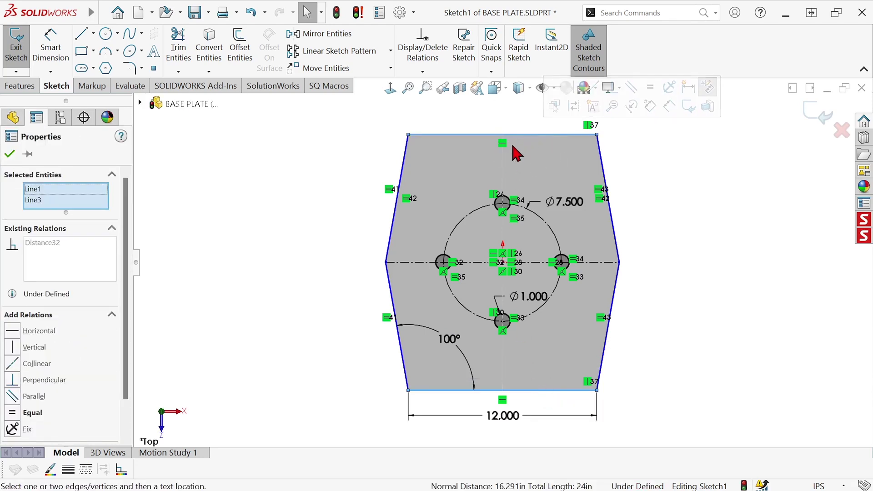
left_click(505, 168)
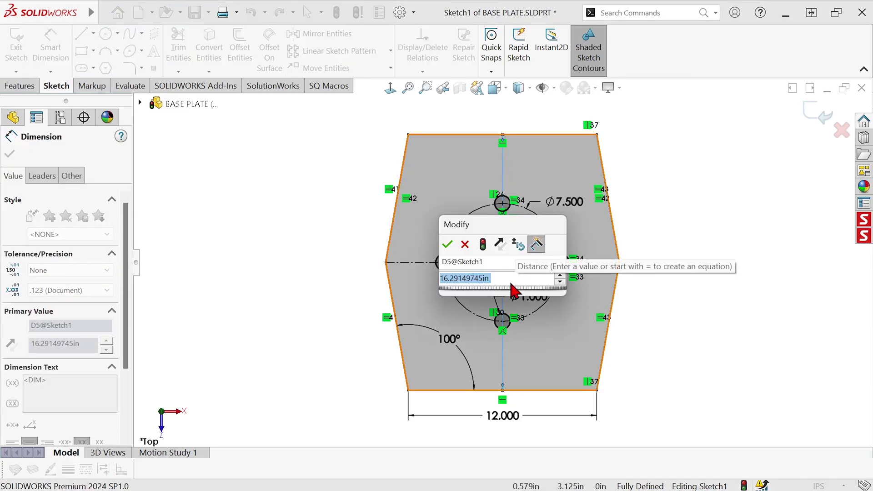
type("0")
key("Return")
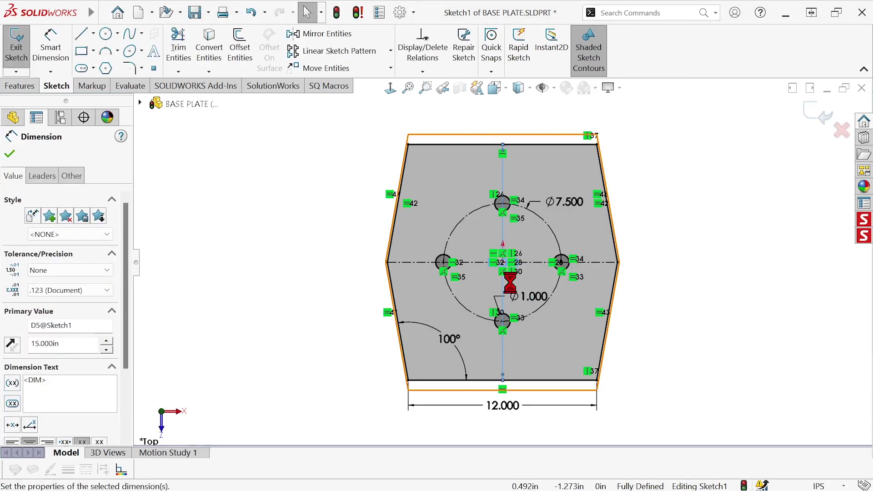
key("Escape")
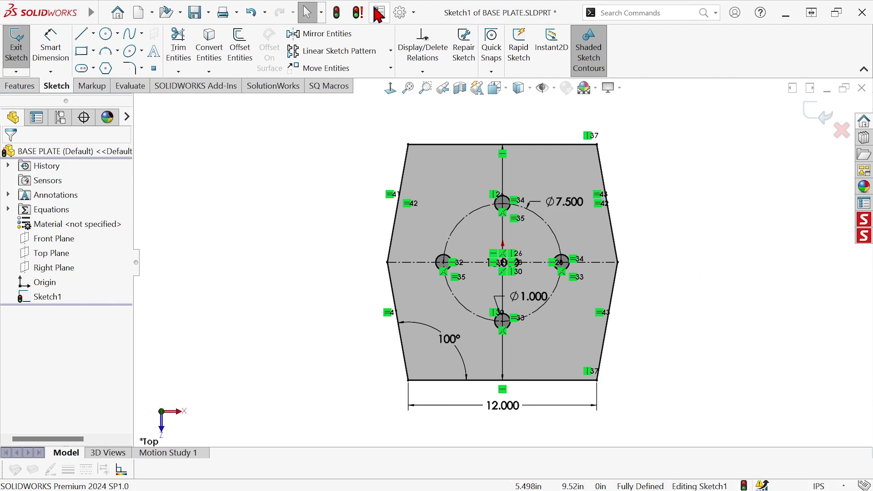
- Undo the 15.000 height dimension and clear the edge selection
left_click(251, 12)
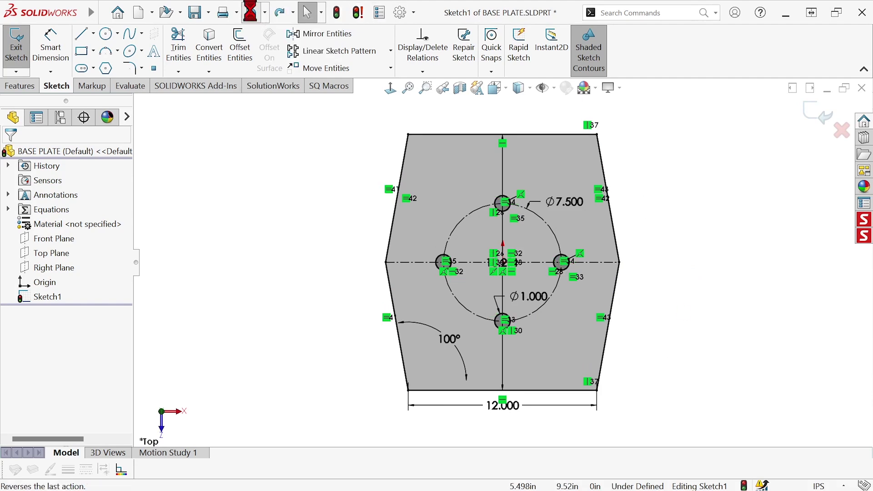
left_click(756, 196)
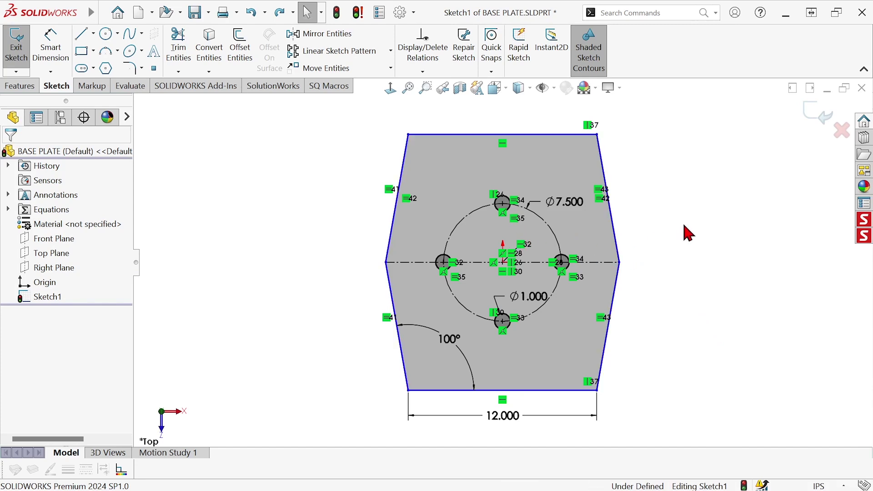
- Change the 'Dimensions, Preview' colour in System Options Colors to pink
left_click(399, 14)
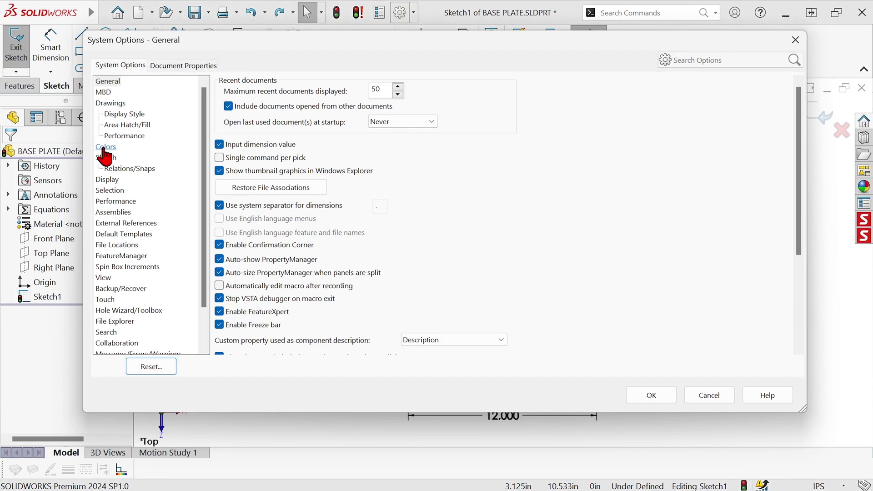
left_click(106, 147)
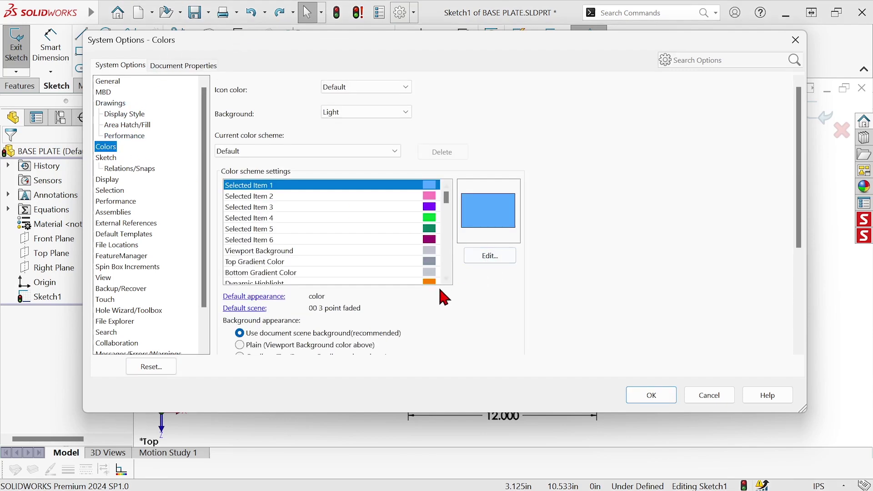
scroll(448, 276, "down", 3)
scroll(448, 276, "down", 3)
scroll(447, 275, "down", 3)
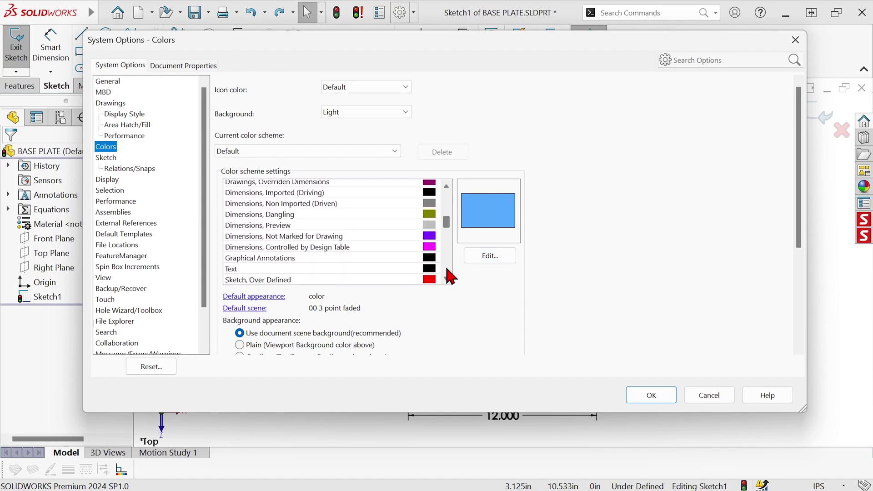
scroll(447, 274, "down", 1)
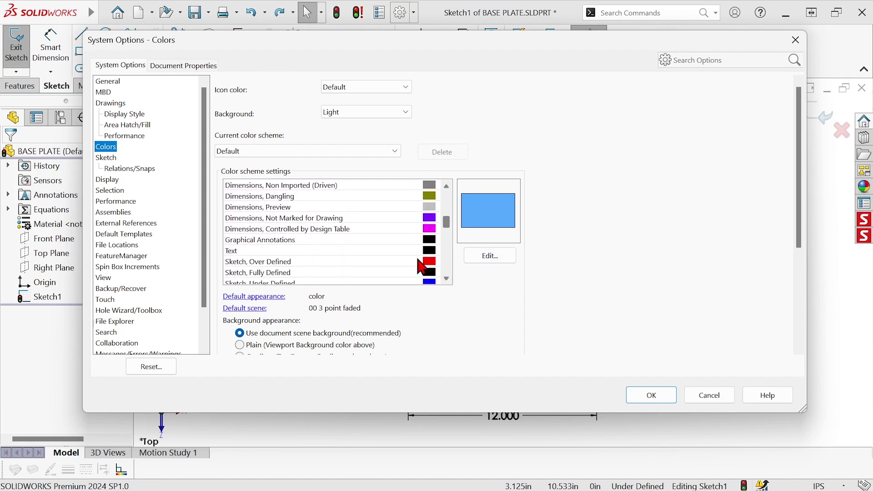
left_click(258, 208)
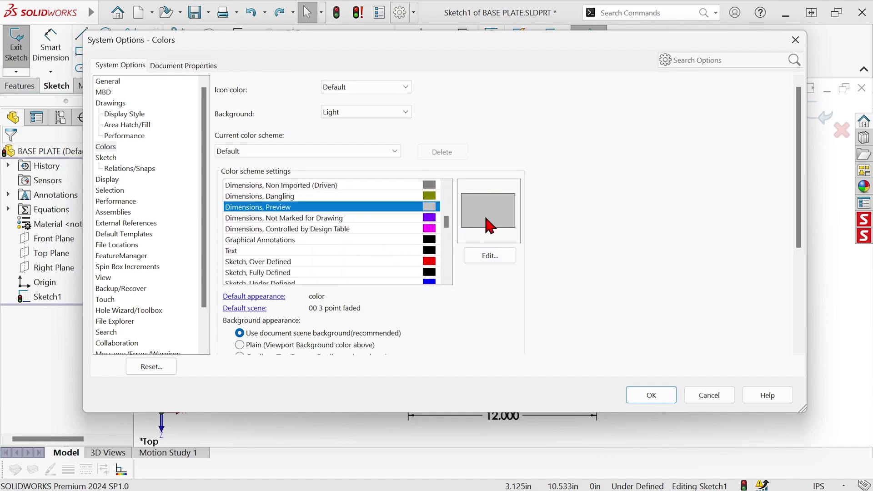
left_click(489, 257)
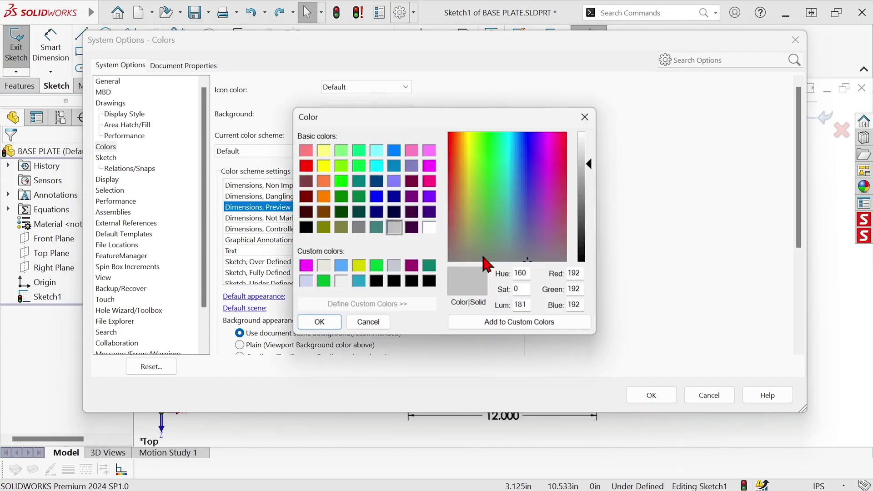
left_click(414, 152)
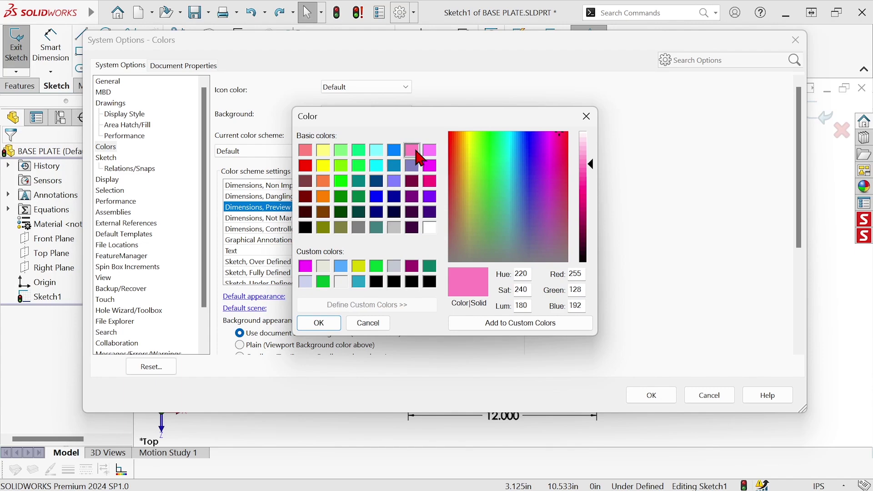
left_click(327, 324)
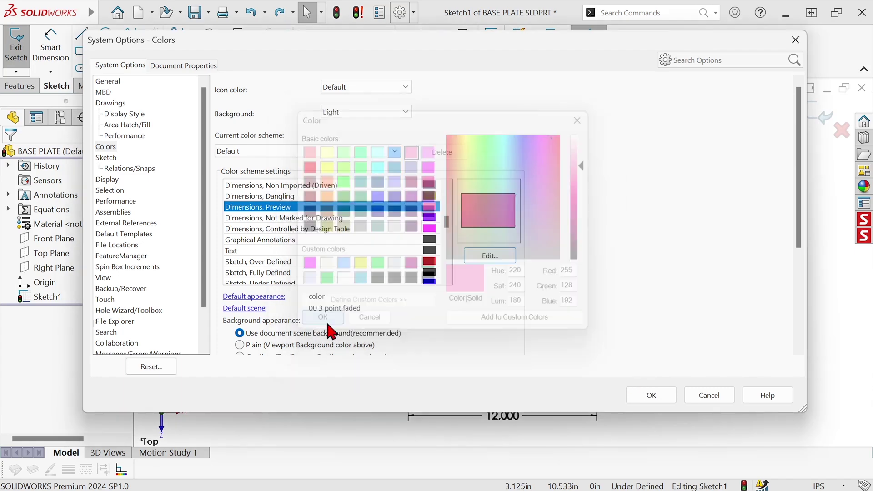
left_click(651, 396)
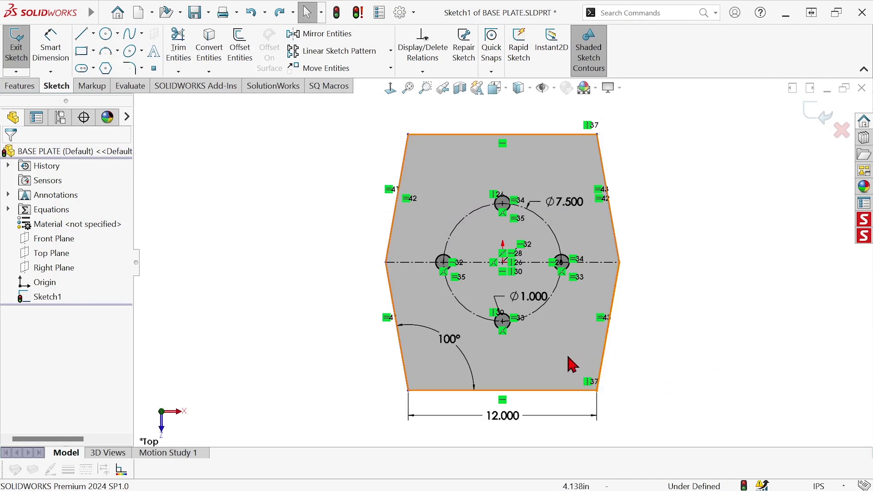
- Apply a 15 distance between the hexagon's bottom and top flat edges
left_click(562, 391)
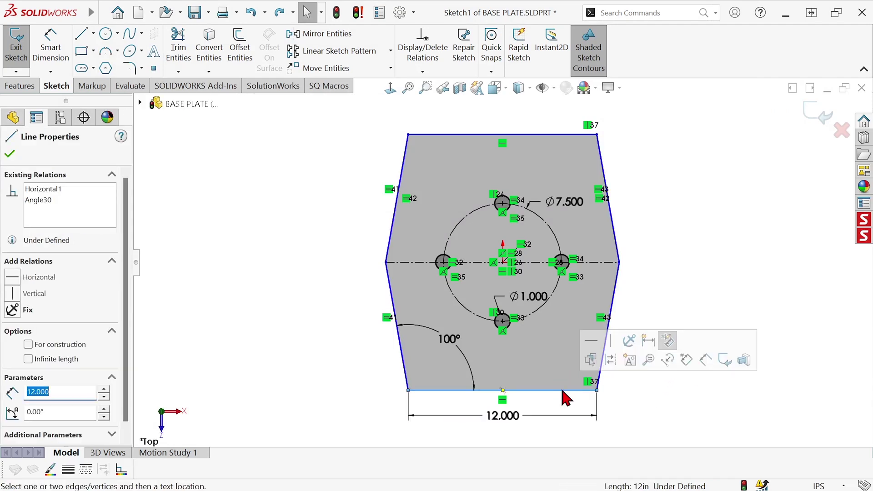
left_click(533, 136, "ctrl")
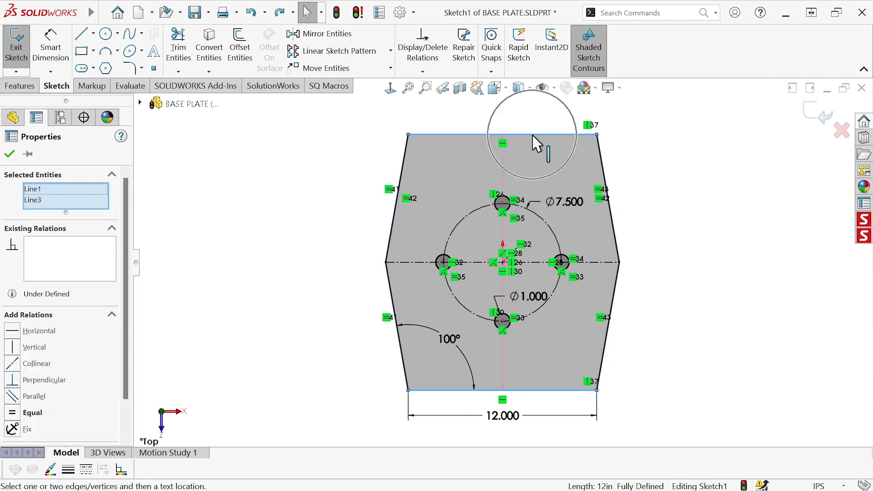
left_click(503, 164)
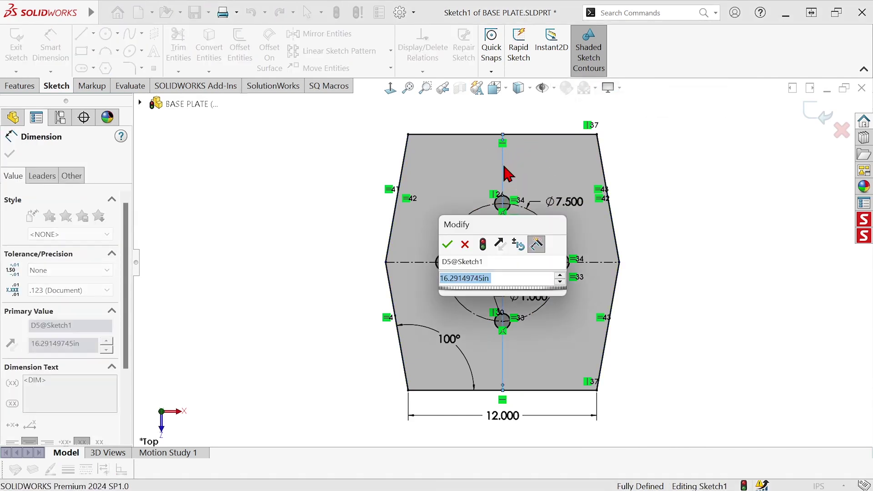
type("15")
key("Return")
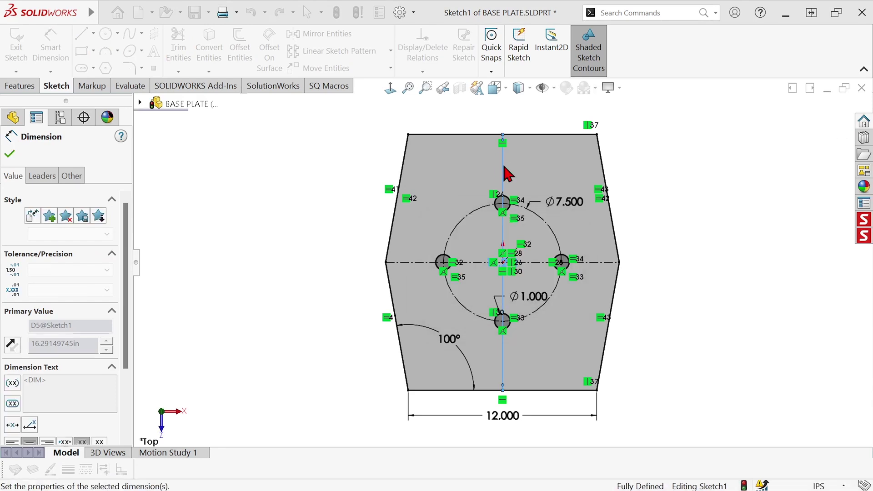
key("Escape")
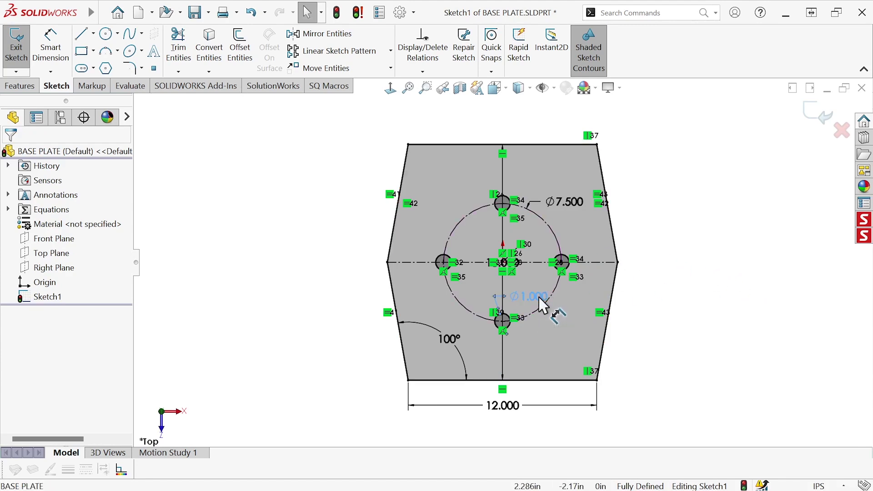
- Move Ø1.000 below the hexagon, 12.000 further down, and 100° into the lower-left corner
left_click_drag(539, 300, 573, 397)
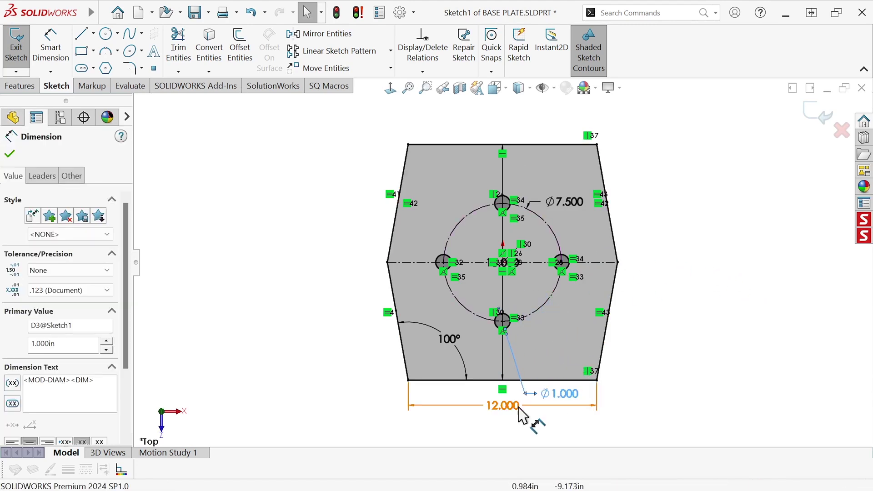
left_click_drag(518, 413, 523, 431)
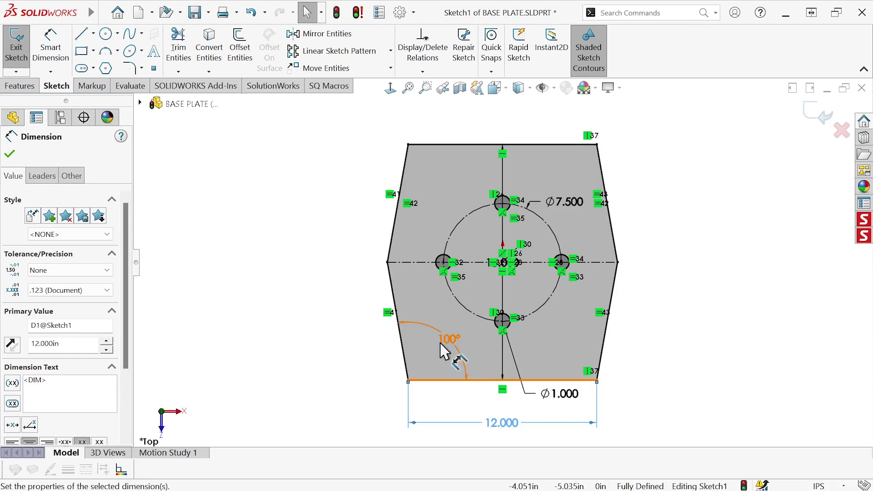
left_click_drag(442, 350, 432, 362)
left_click(692, 346)
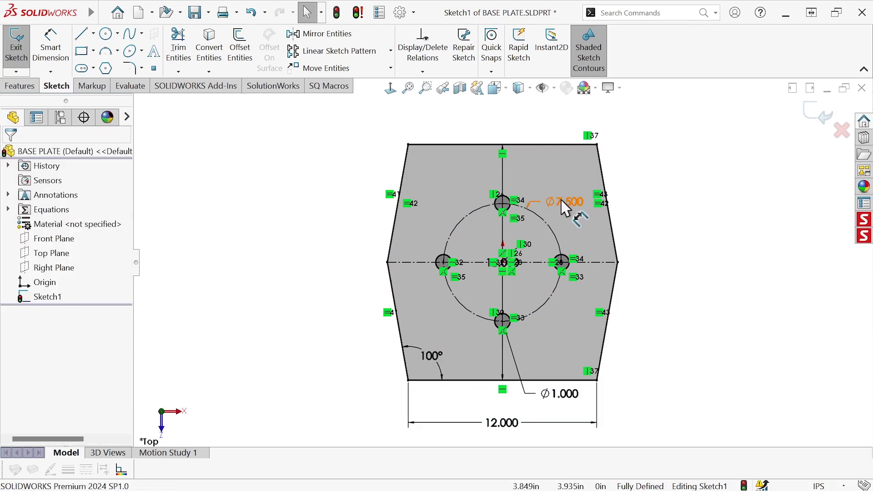
- Move Ø7.500 outside the upper right and place 15.000 left of the hexagon
left_click_drag(563, 208, 678, 196)
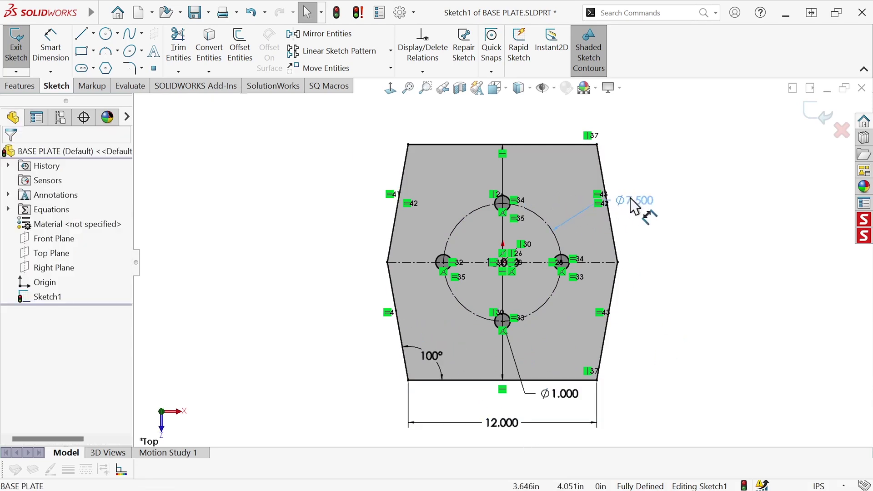
left_click(501, 274)
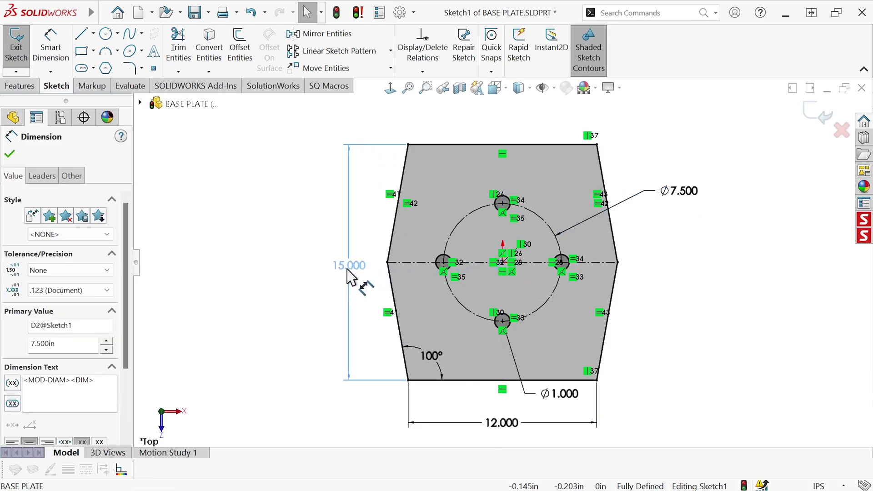
left_click(348, 272)
left_click(736, 326)
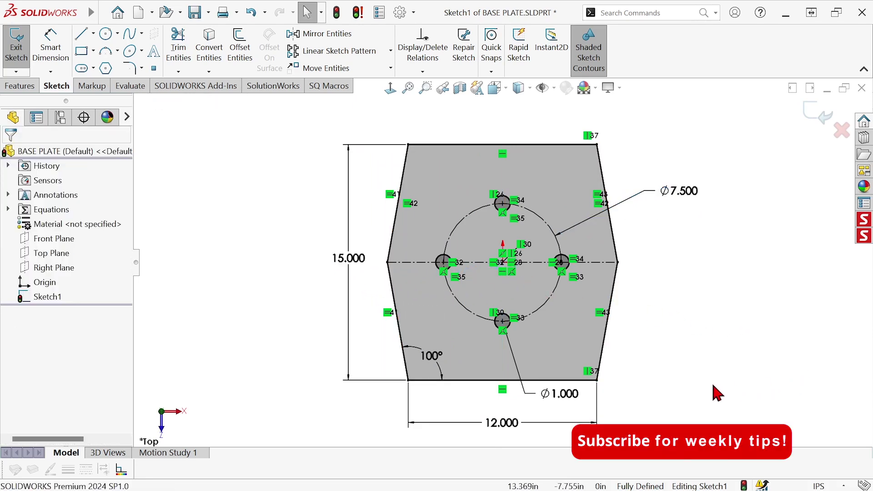